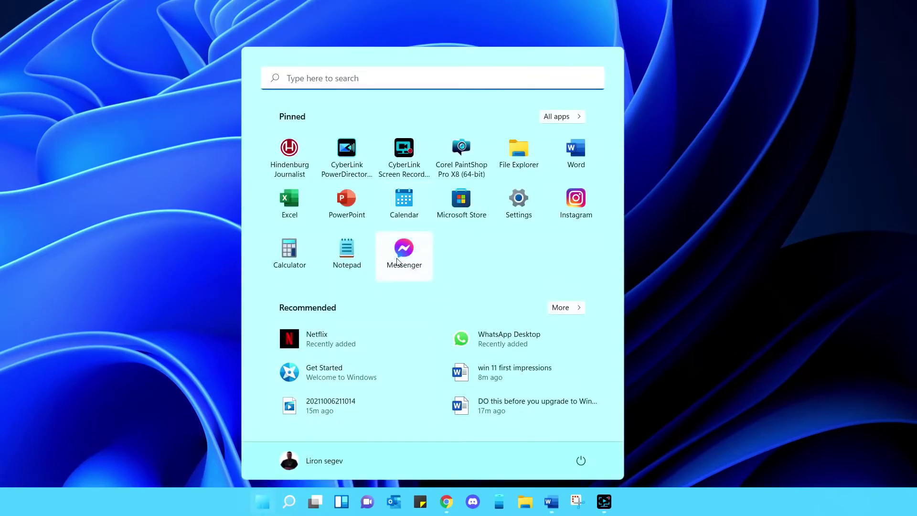
Move Messenger beside Hindenburg Journalist among the pinned Start apps, and unpin it from Start
drag(400, 263, 465, 159)
drag(338, 158, 338, 159)
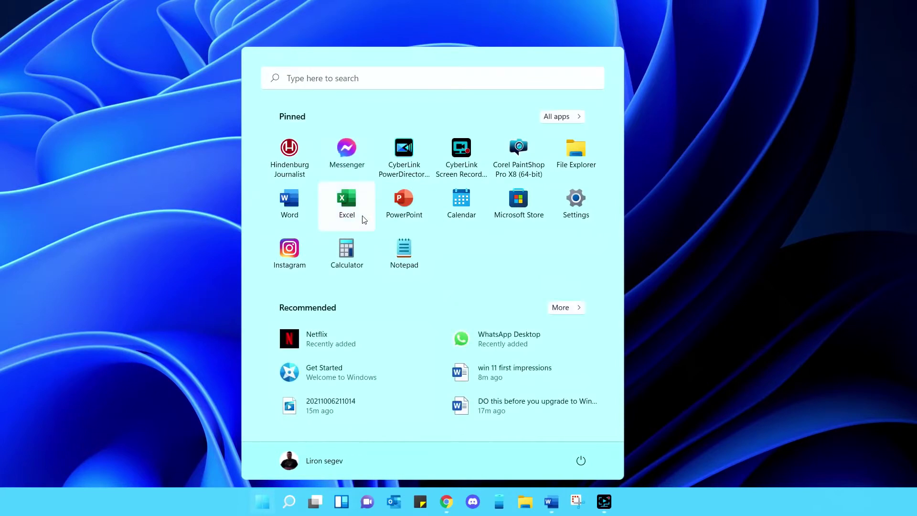
right_click(354, 155)
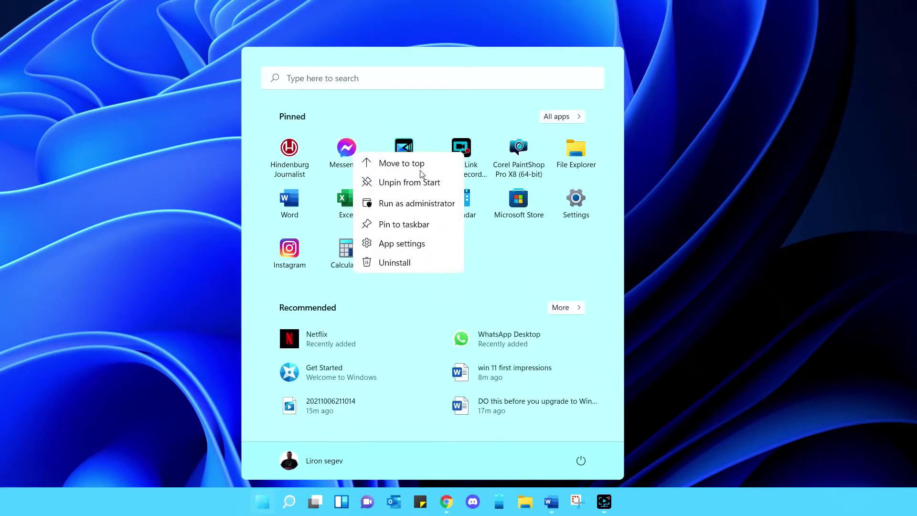
click(419, 183)
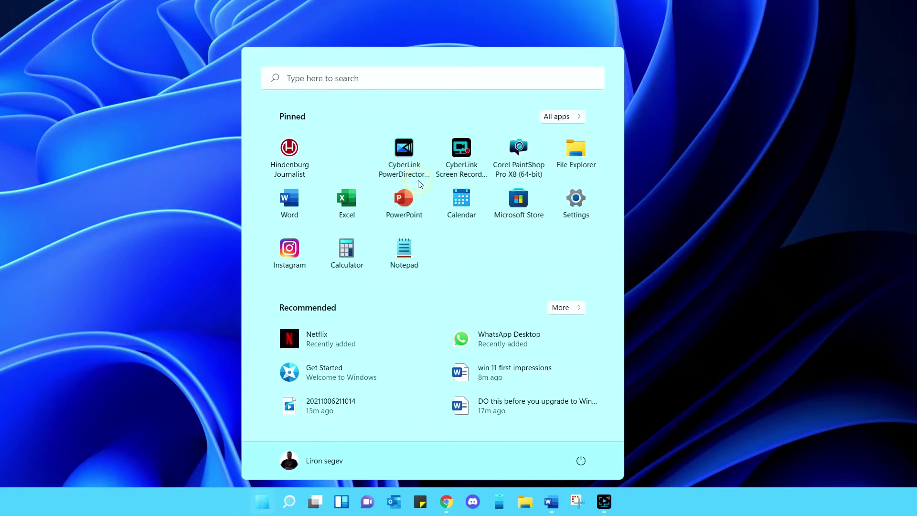
click(272, 504)
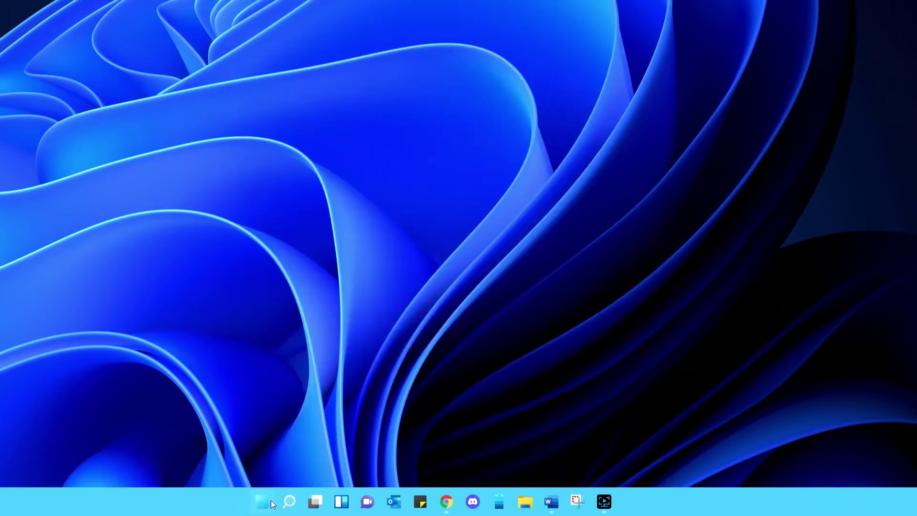
Open the taskbar settings and turn off the Widgets and Chat taskbar items
right_click(217, 500)
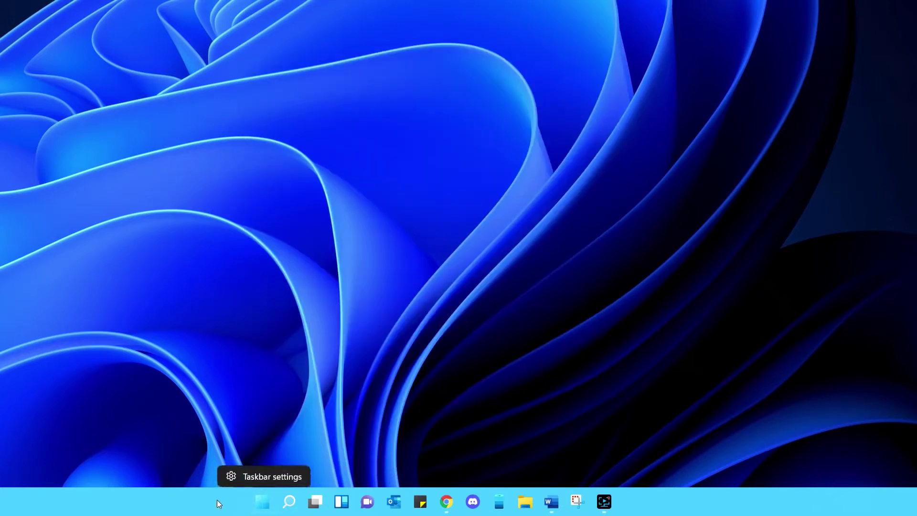
click(253, 476)
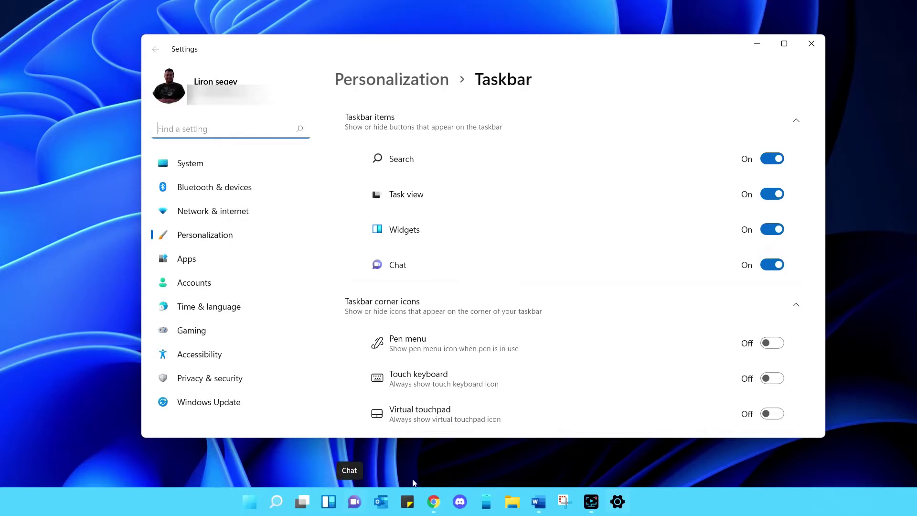
click(768, 231)
click(770, 266)
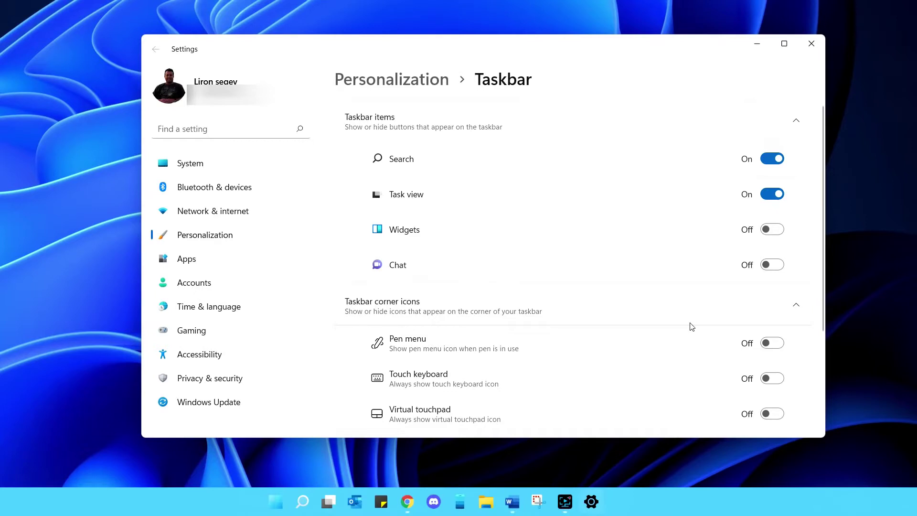
Switch the Task view and Search taskbar items off and back on
click(768, 196)
click(767, 196)
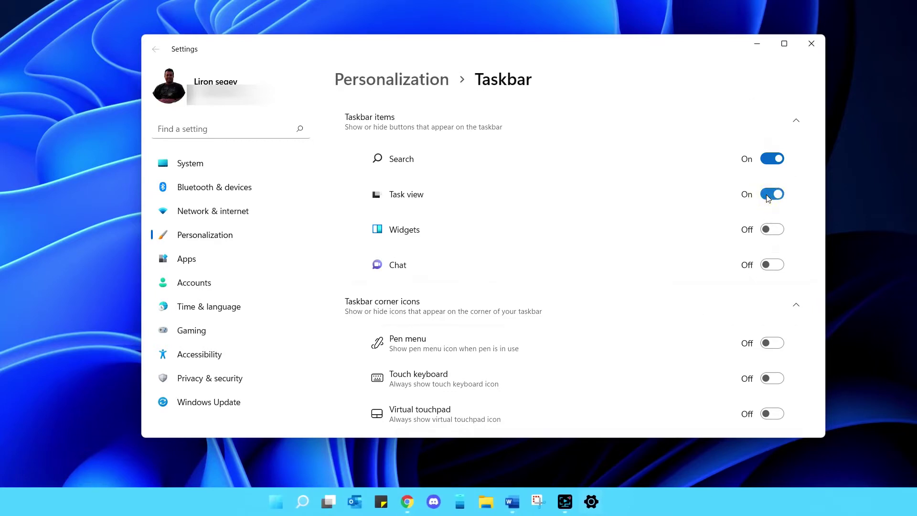
click(769, 163)
click(771, 162)
Expand the Taskbar behaviors section and choose Center as the taskbar alignment
scroll(603, 279, down, 3)
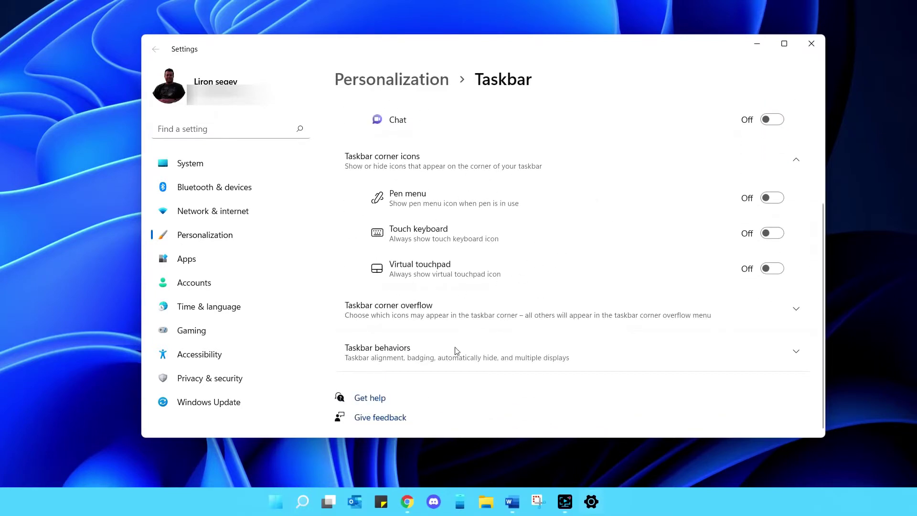
click(592, 353)
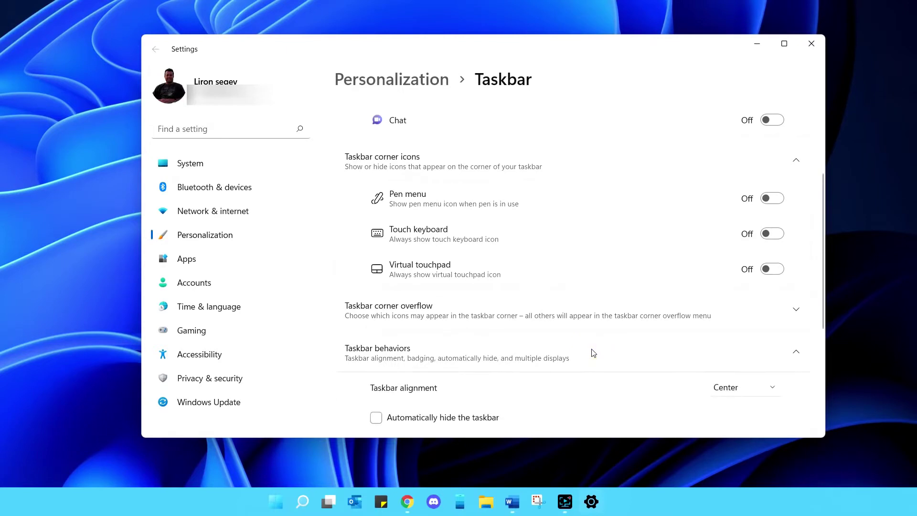
scroll(616, 352, down, 2)
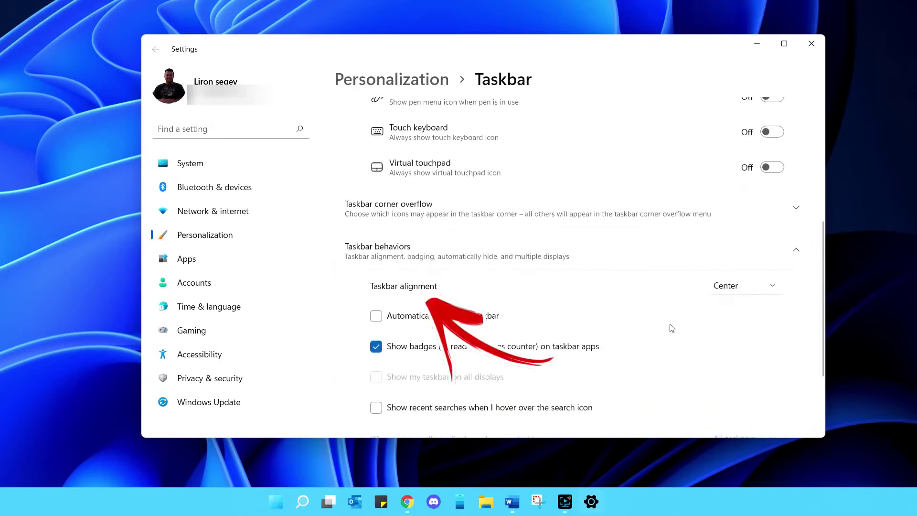
click(731, 287)
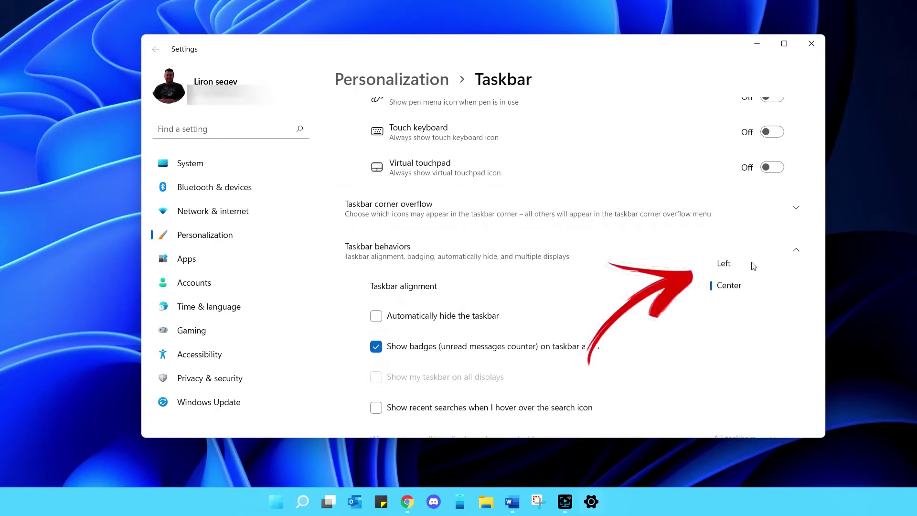
click(747, 287)
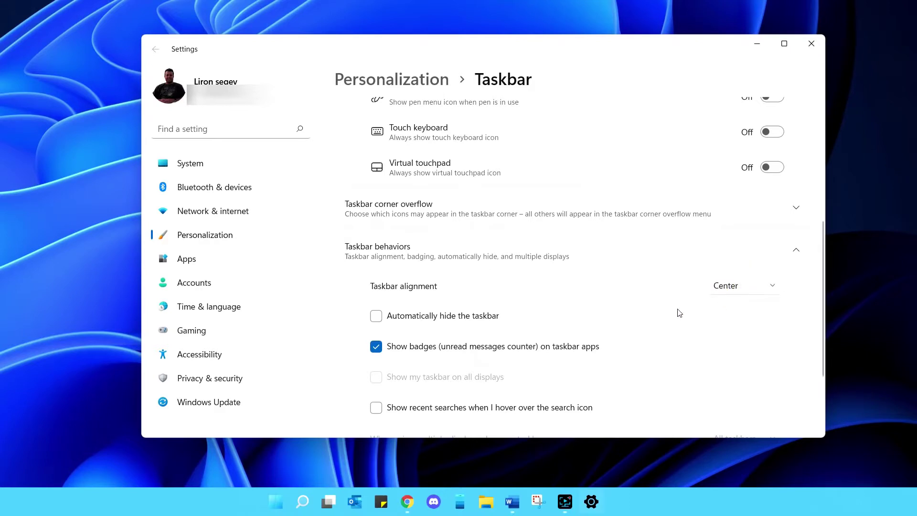
Enable showing recent searches for the search icon and try it on the taskbar's search icon
scroll(669, 313, down, 3)
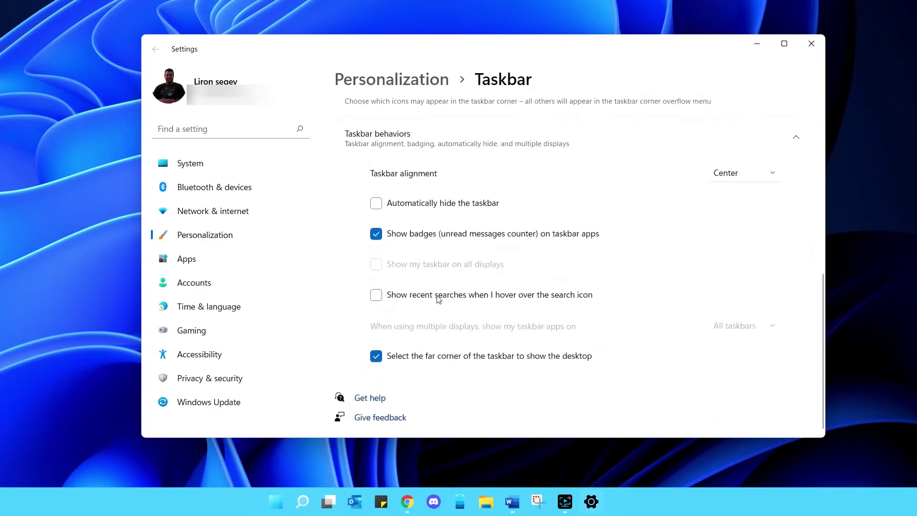
click(448, 300)
click(449, 300)
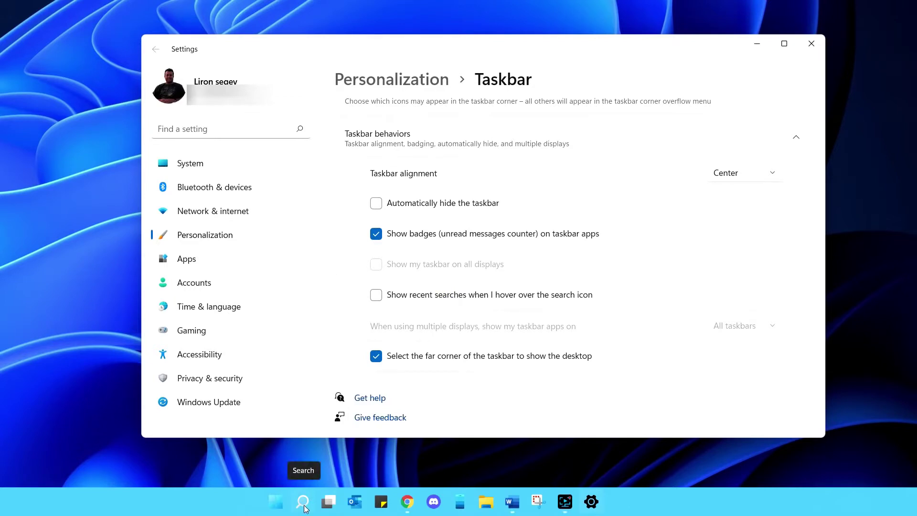
click(412, 297)
mouse_move(297, 505)
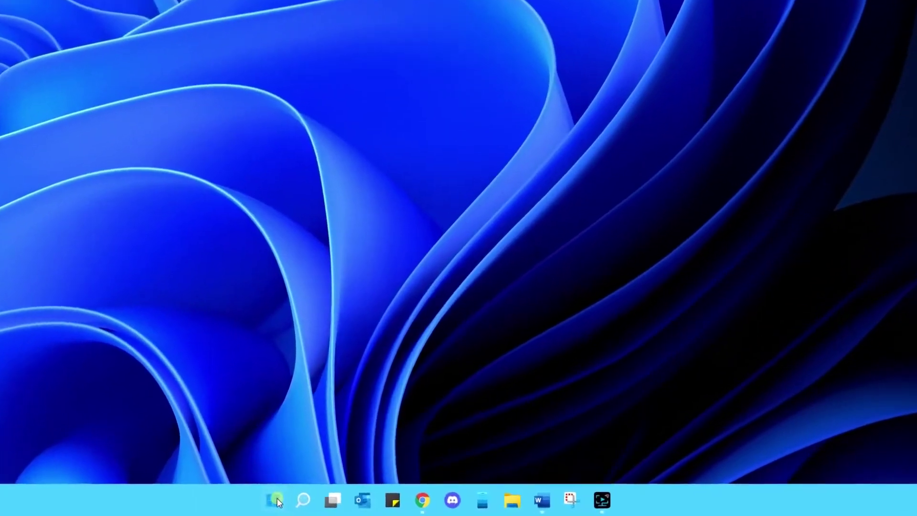
Look at the Start menu, and open the Personalization settings for the folders shown on Start
click(272, 497)
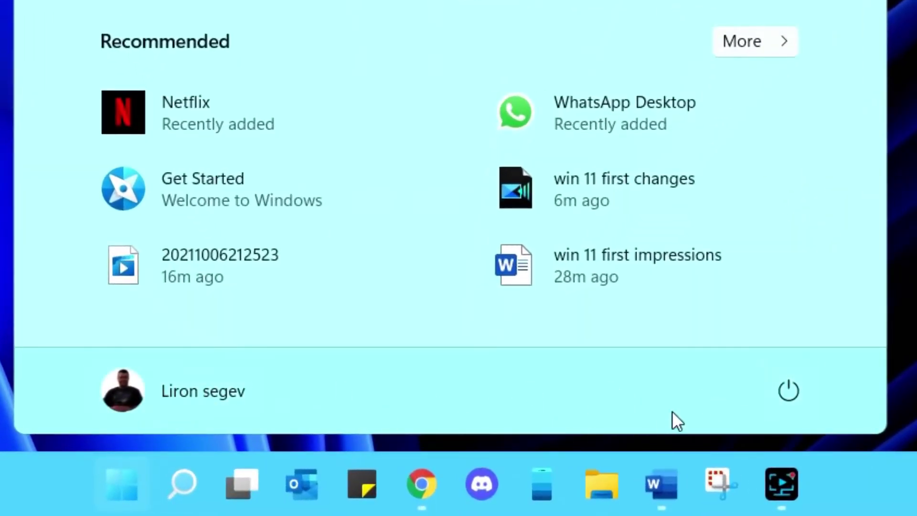
right_click(201, 499)
click(262, 478)
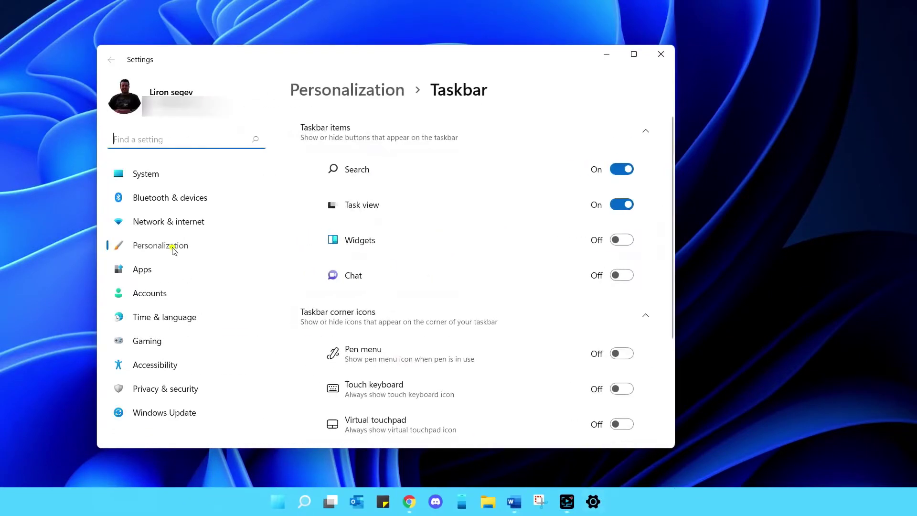
click(175, 247)
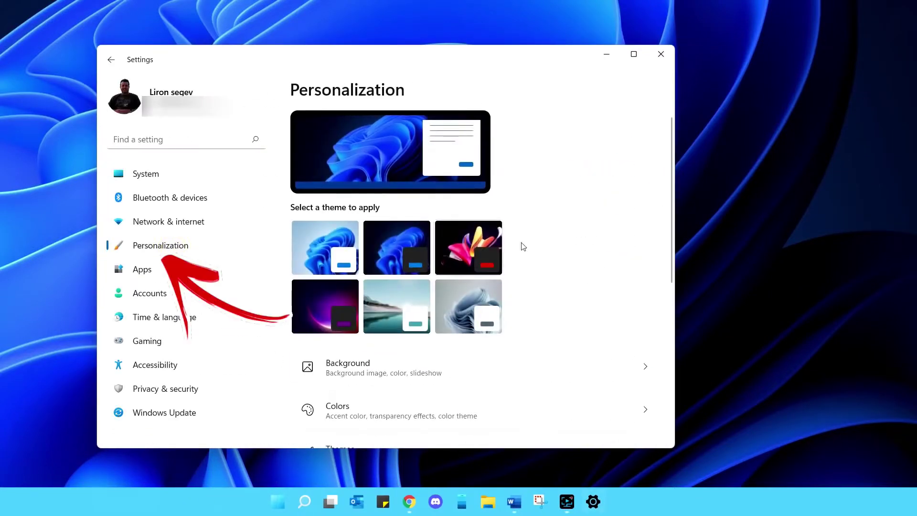
scroll(585, 213, down, 2)
scroll(586, 221, down, 5)
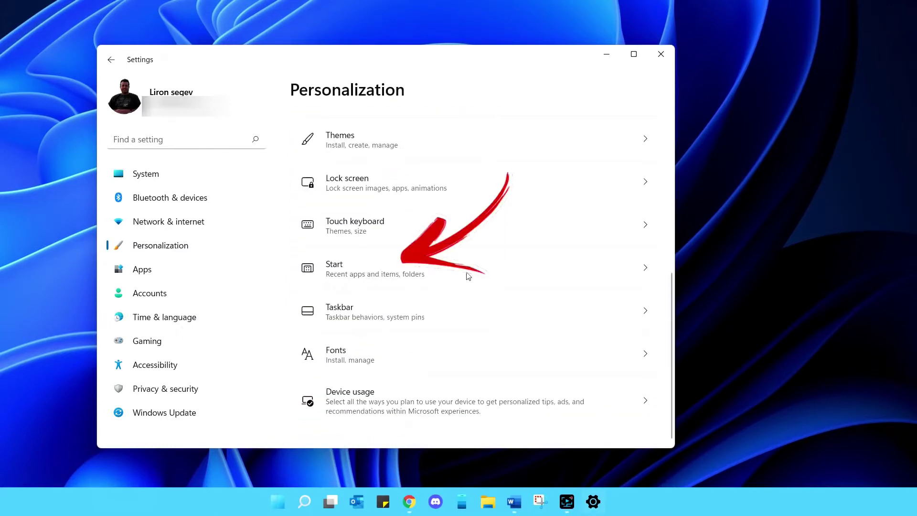
click(522, 272)
click(401, 277)
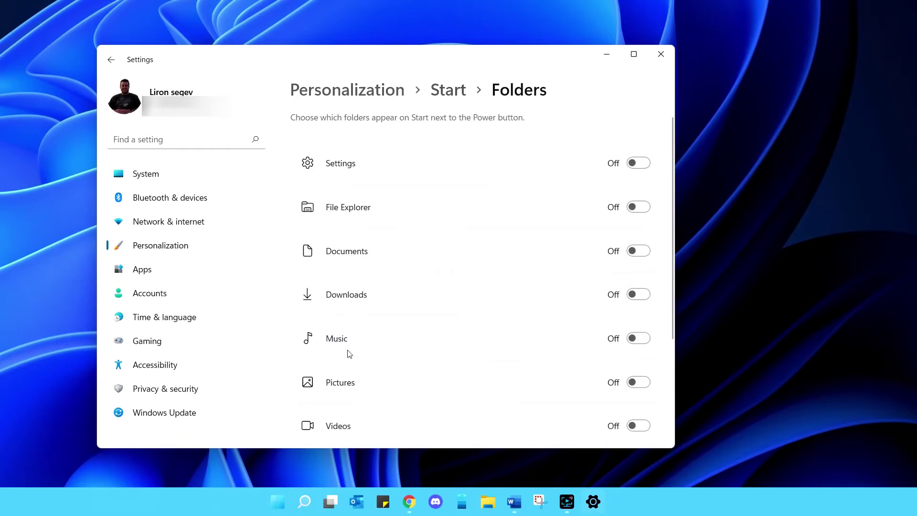
Turn on Settings, File Explorer, Documents, Downloads, Music, Pictures, Videos, Network and Personal folder for Start, and open Start
click(636, 163)
click(637, 207)
click(638, 293)
click(640, 339)
click(642, 382)
click(641, 423)
scroll(640, 411, down, 2)
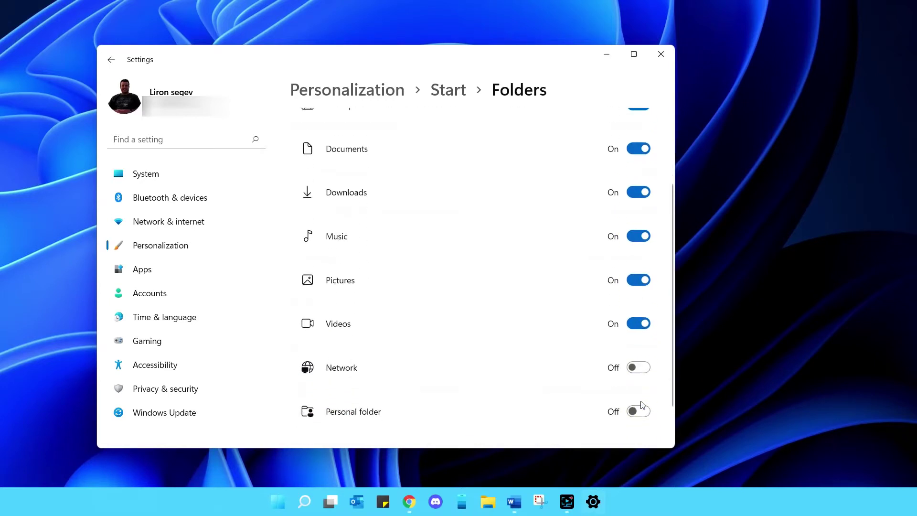
click(640, 370)
click(639, 411)
scroll(641, 392, down, 1)
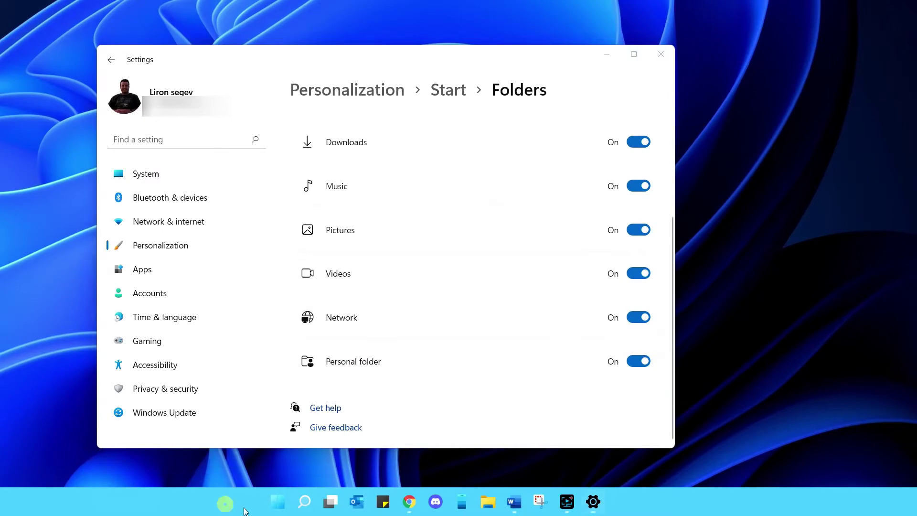
click(280, 504)
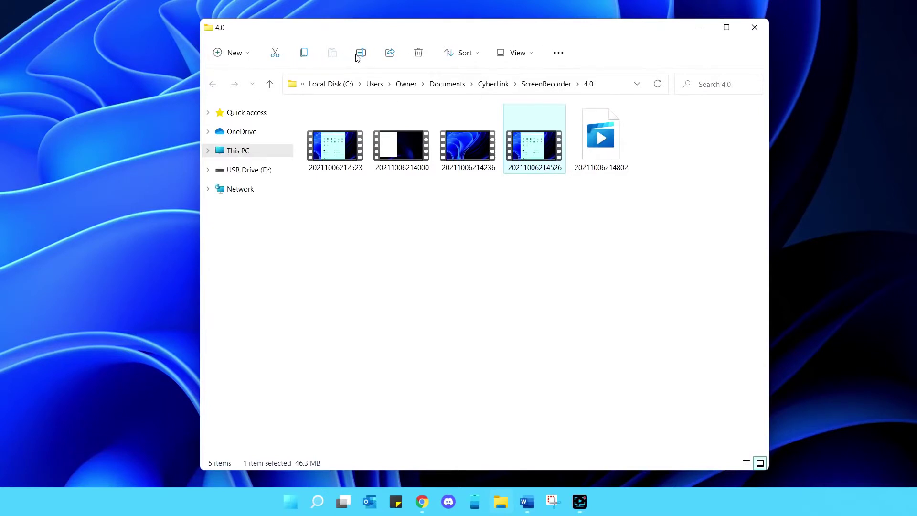
click(558, 54)
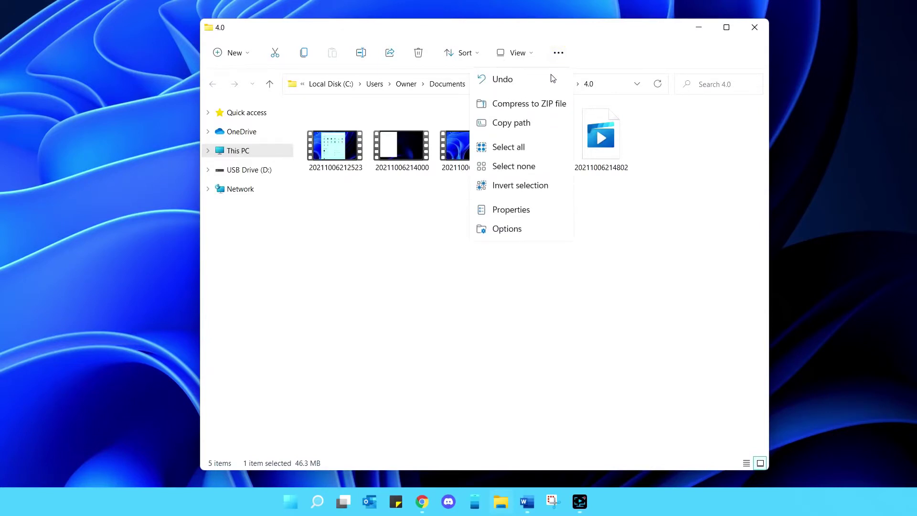
click(518, 211)
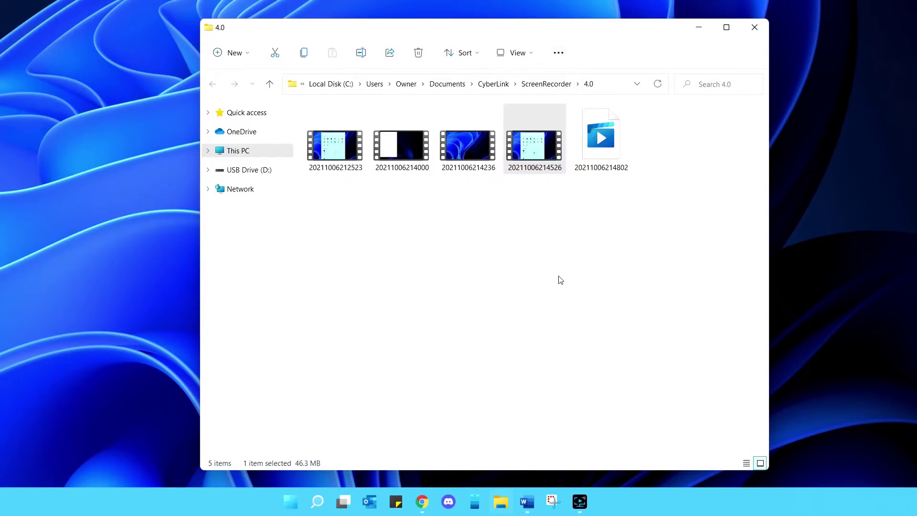
click(486, 262)
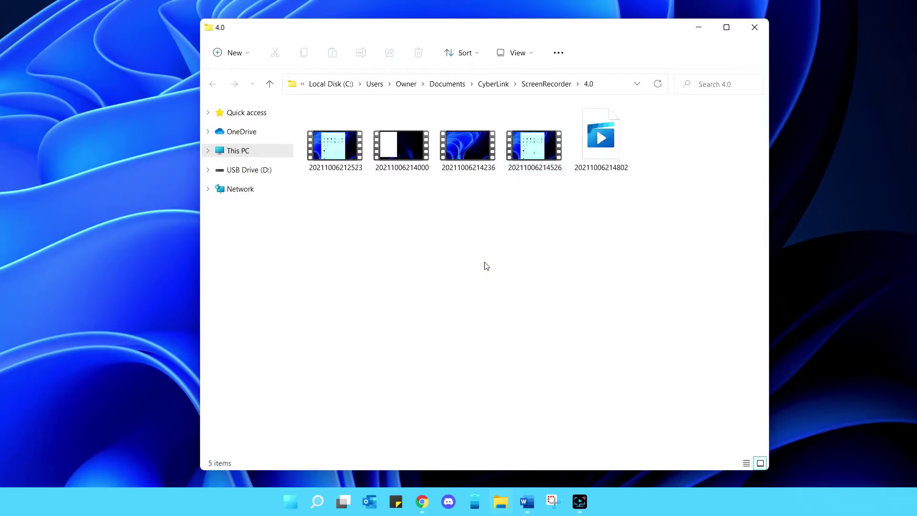
click(530, 170)
right_click(529, 171)
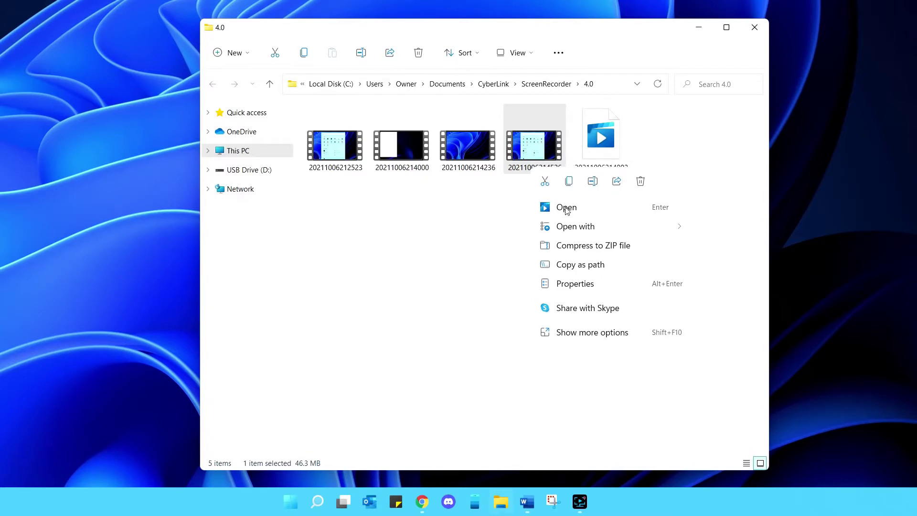
mouse_move(572, 229)
click(576, 338)
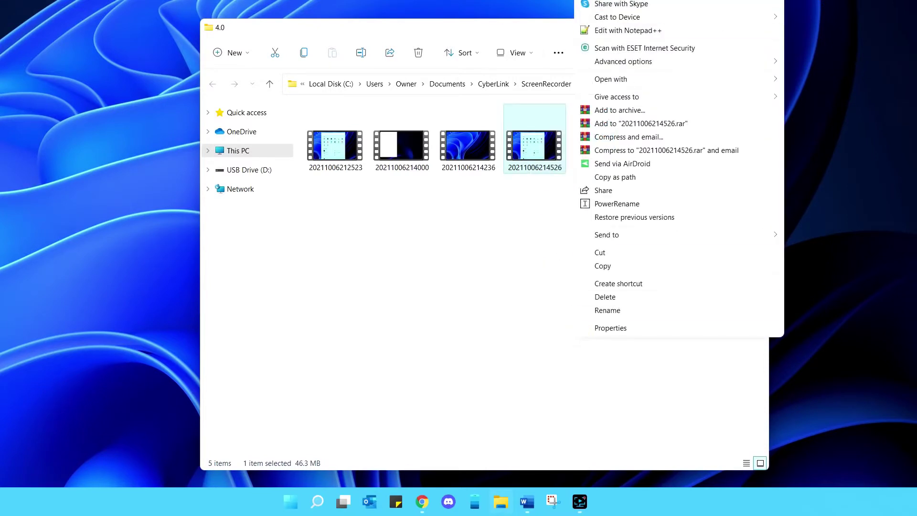
click(534, 219)
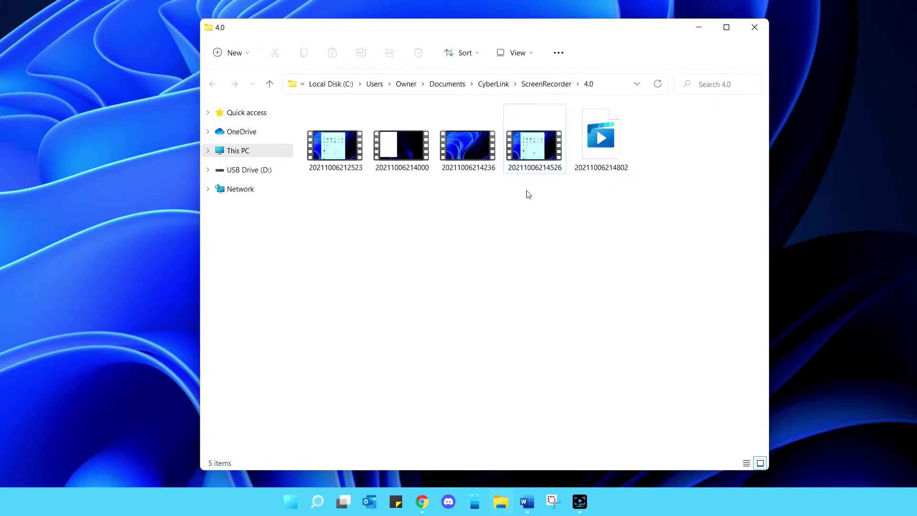
right_click(535, 163)
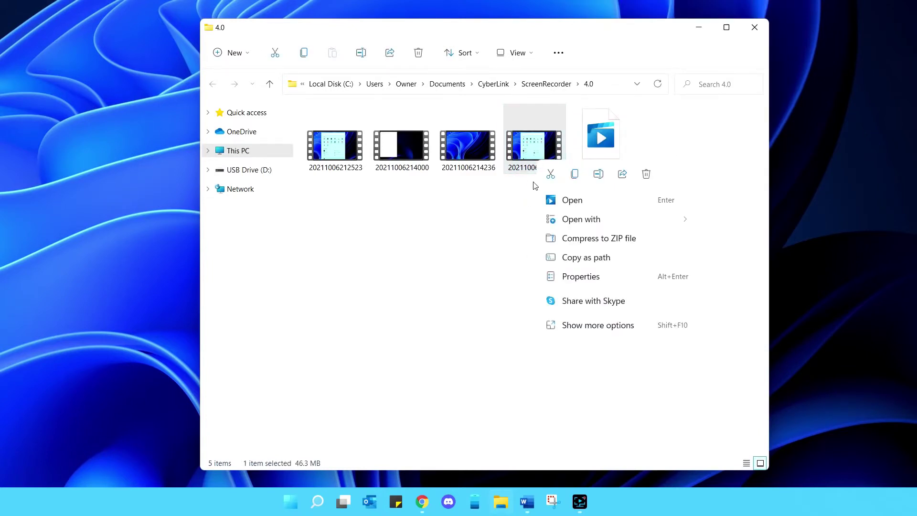
click(599, 174)
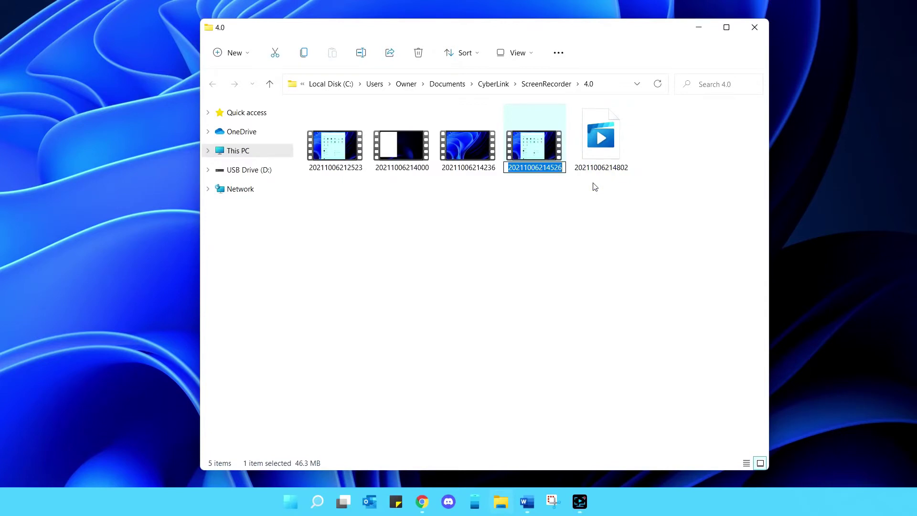
text(task bar)
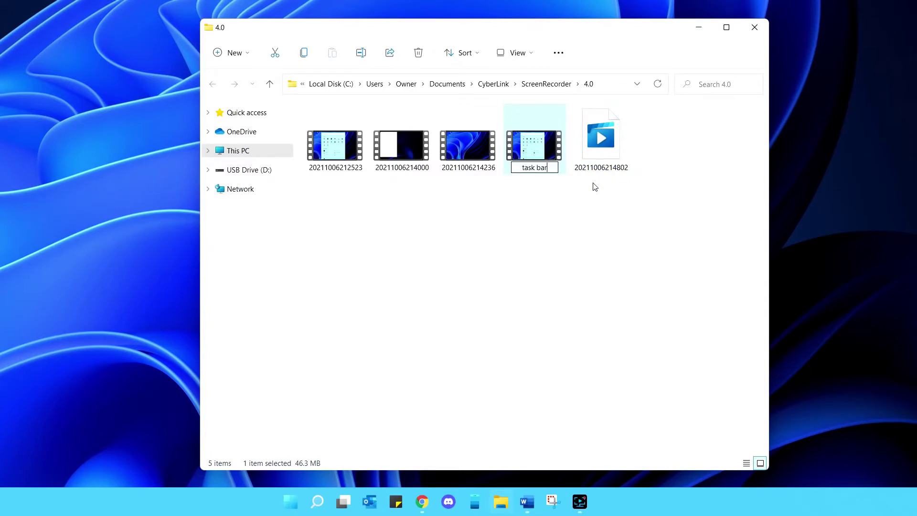
key(Return)
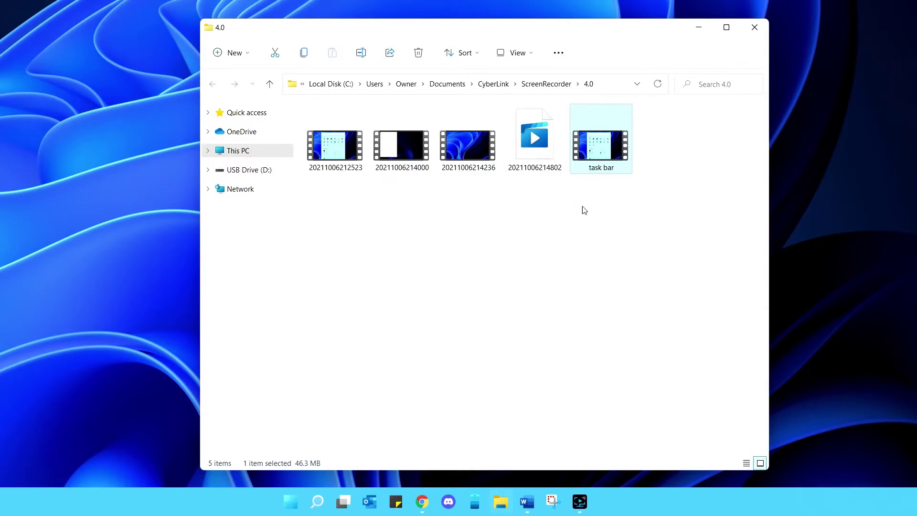
View the sharing options of the task bar video and dismiss them
right_click(588, 171)
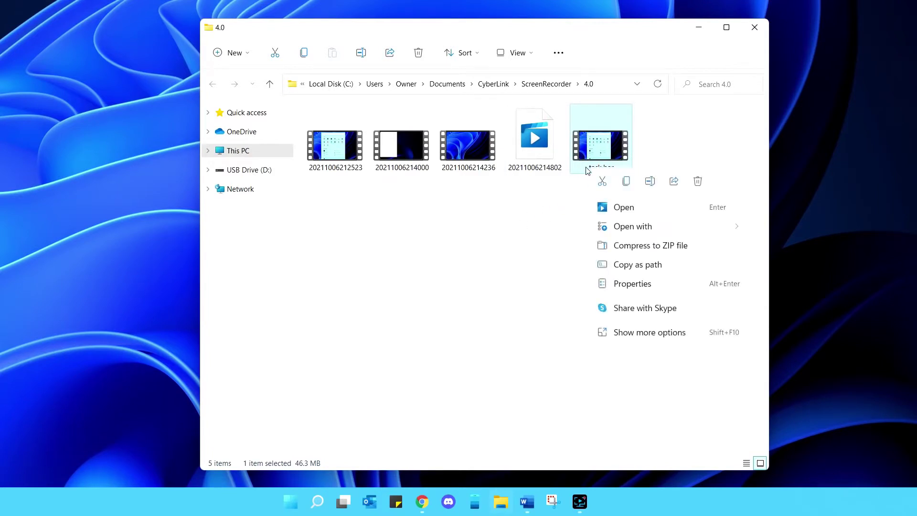
click(674, 181)
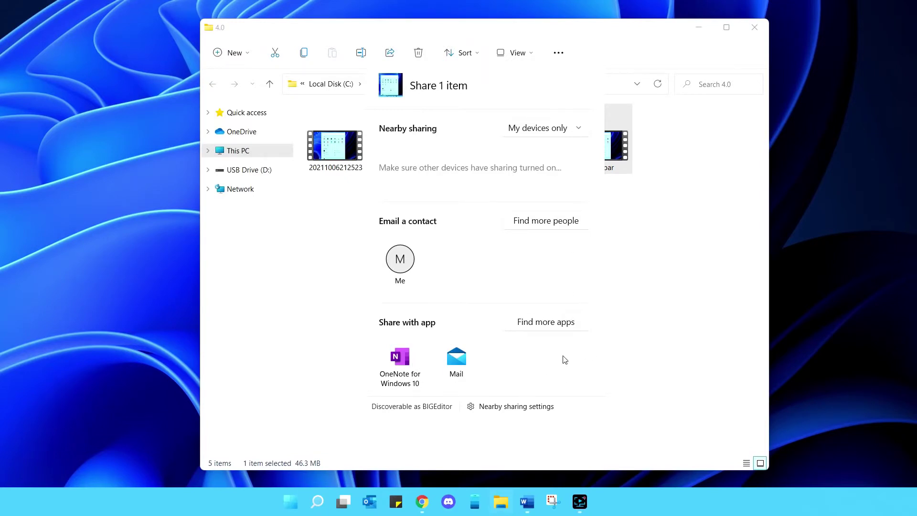
click(524, 55)
Show the 4.0 folder's files in Details view and choose Compact view
click(532, 54)
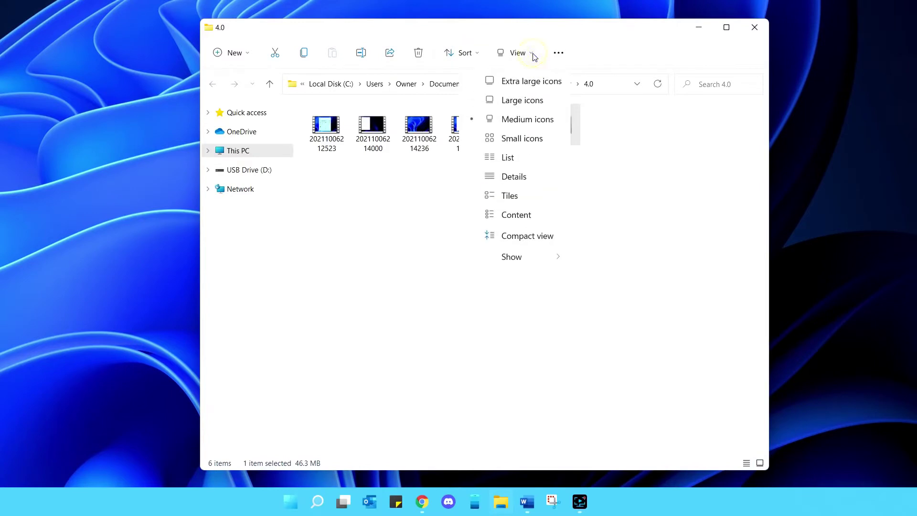
click(534, 177)
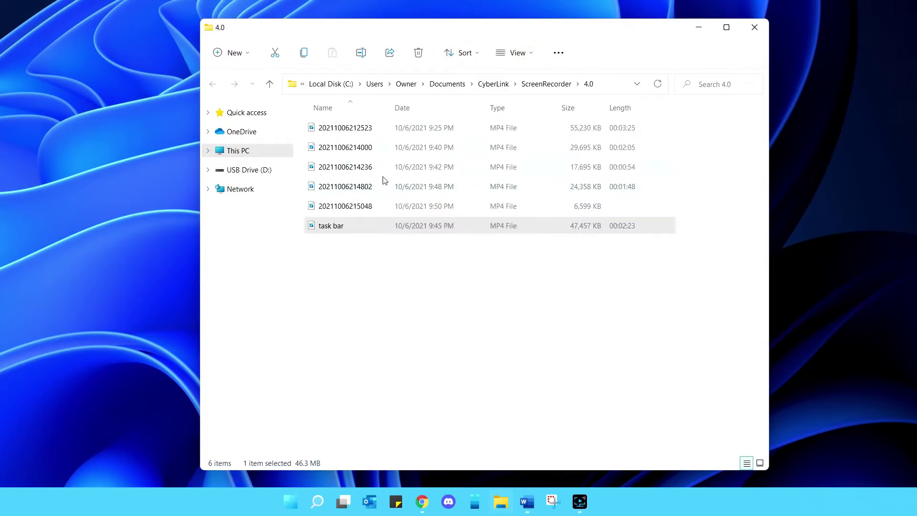
click(526, 61)
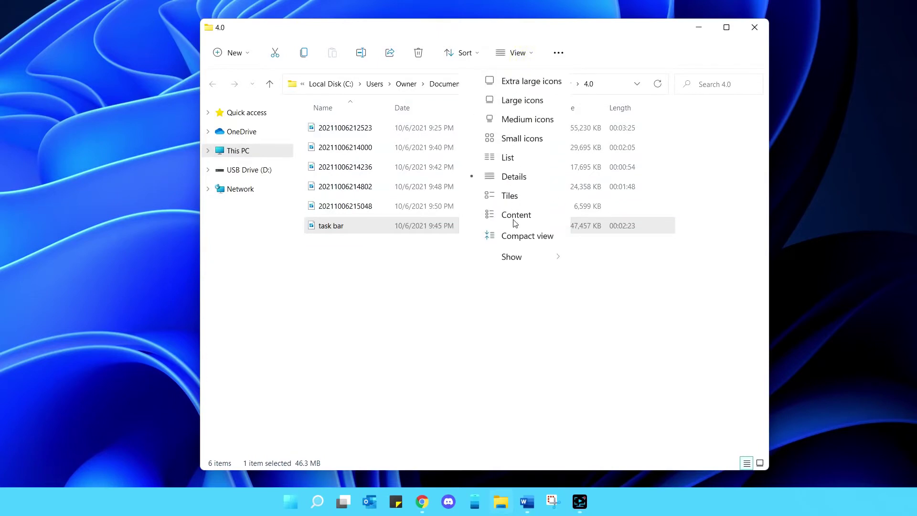
click(515, 240)
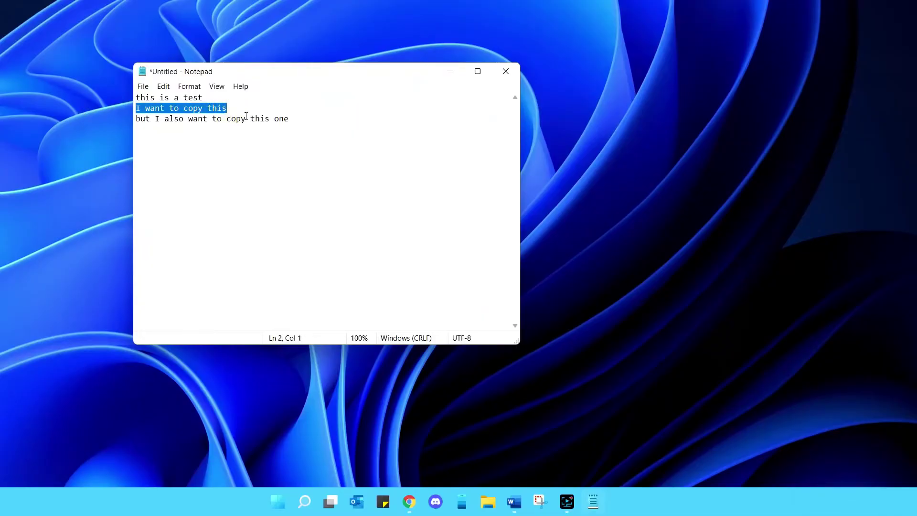
In Notepad, copy the line "but I also want to copy this one" and clear the selection
click(276, 118)
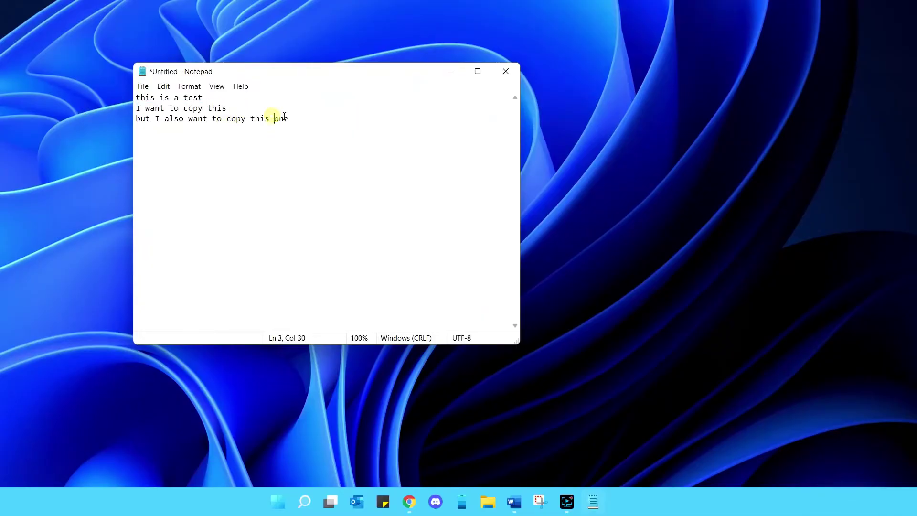
drag(294, 118, 137, 119)
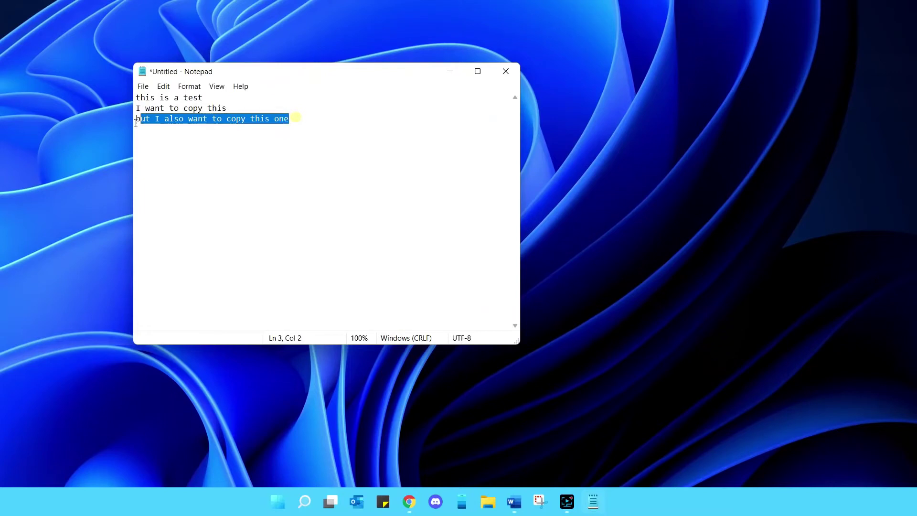
click(252, 181)
Delete all the text in the note and paste "I want to copy this" from the clipboard history
drag(338, 78, 276, 76)
key(ctrl+a)
key(Delete)
key(super+v)
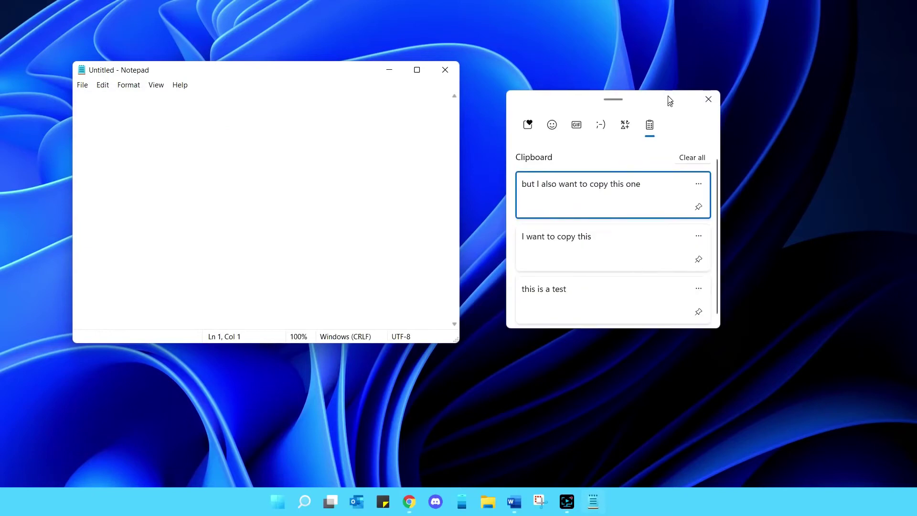
click(626, 240)
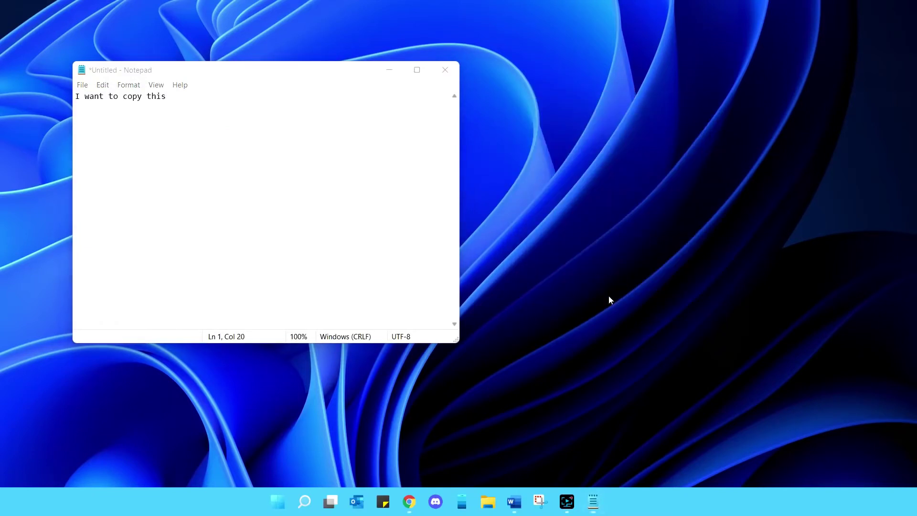
Pin "I want to copy this" in the clipboard history, clear the unpinned entries and close the history
key(super+v)
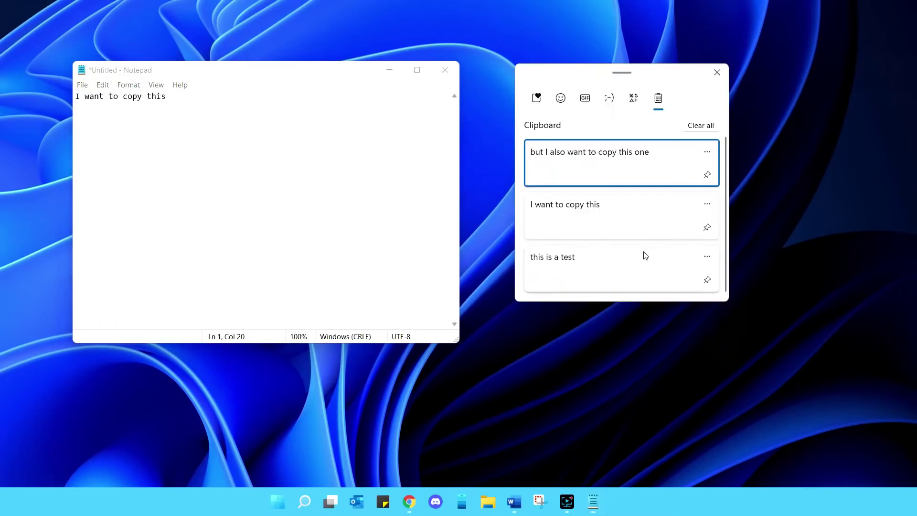
click(707, 227)
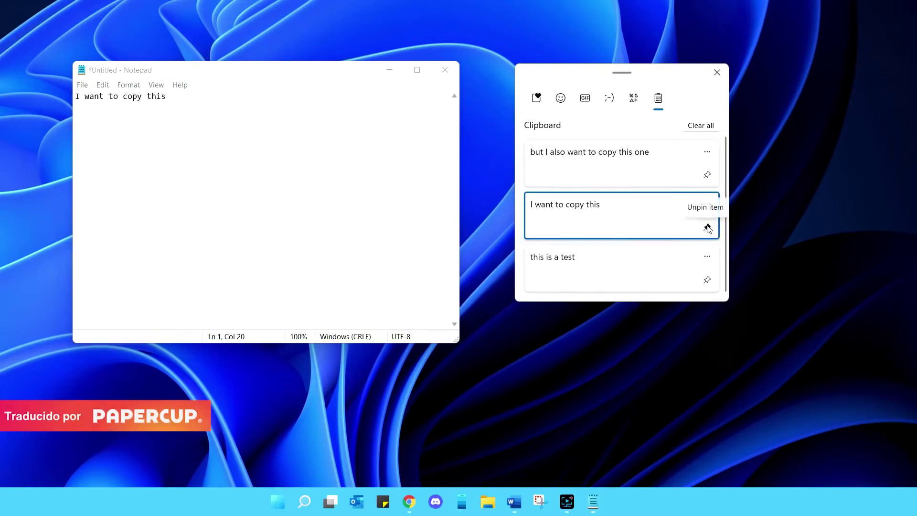
click(700, 126)
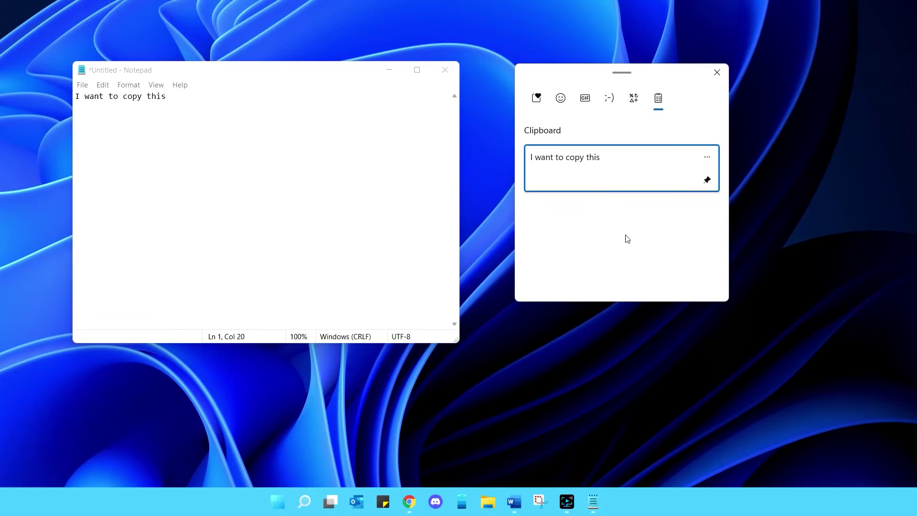
click(717, 73)
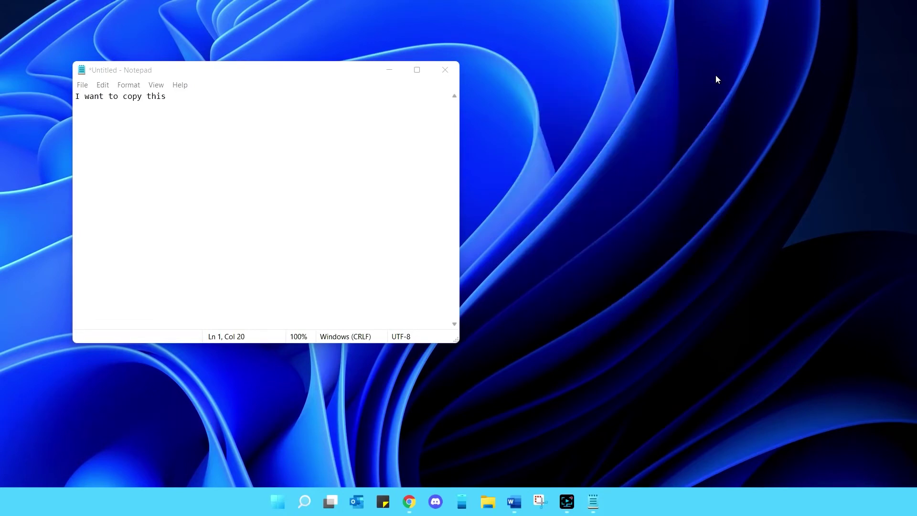
Look through the recently used items, emojis and trending GIFs offered alongside the clipboard history, and return to the history
key(super+v)
click(574, 114)
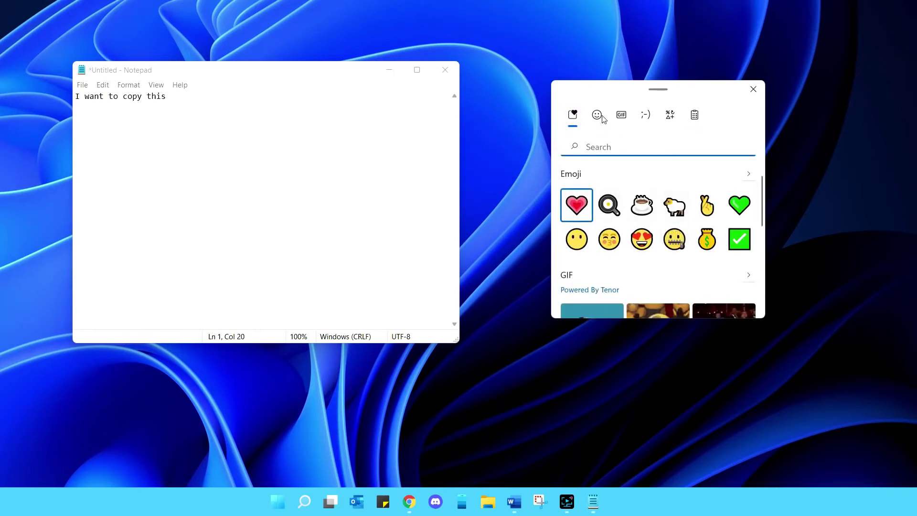
click(597, 116)
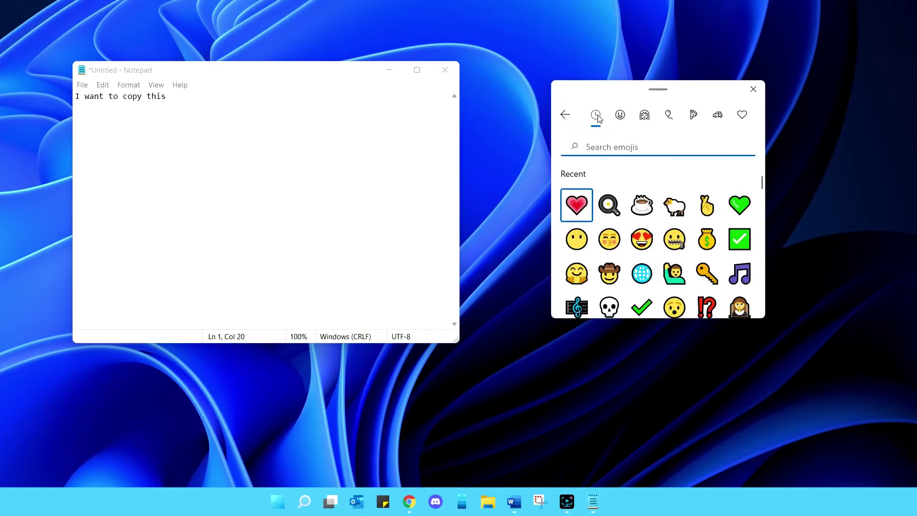
click(565, 115)
click(620, 115)
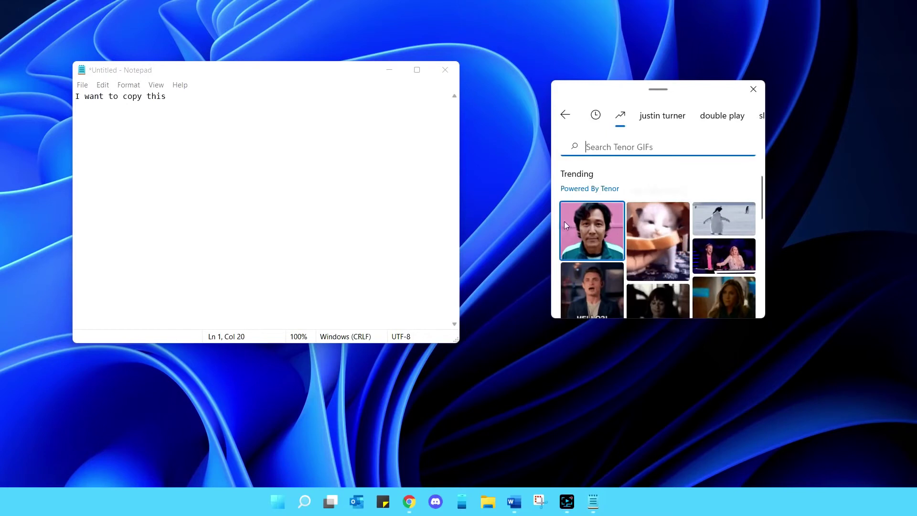
scroll(688, 200, down, 1)
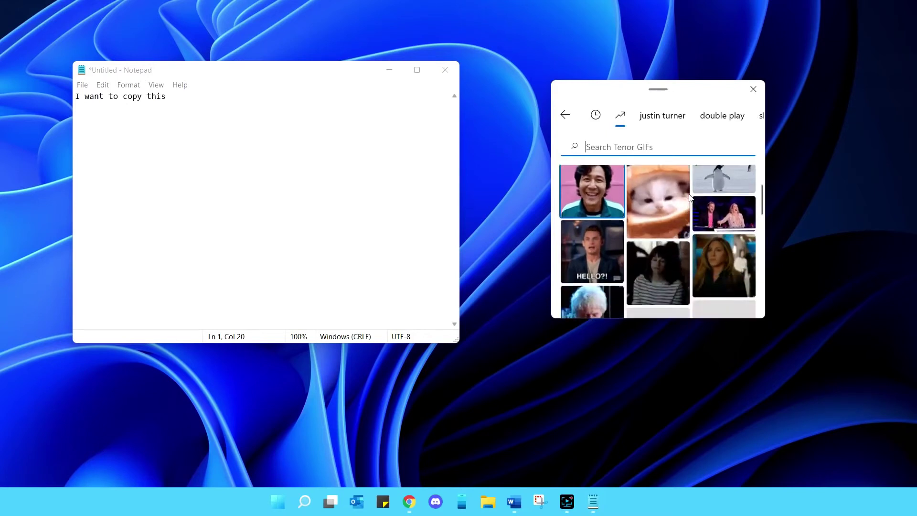
click(565, 115)
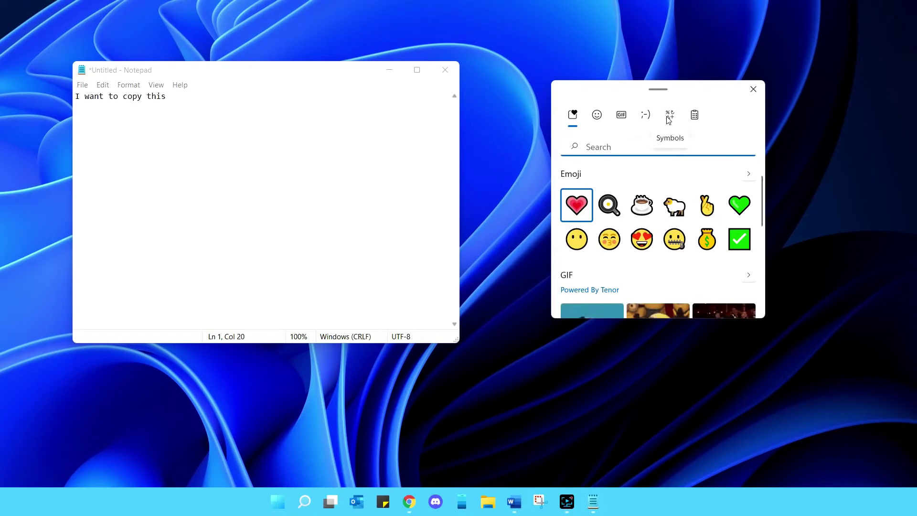
click(693, 115)
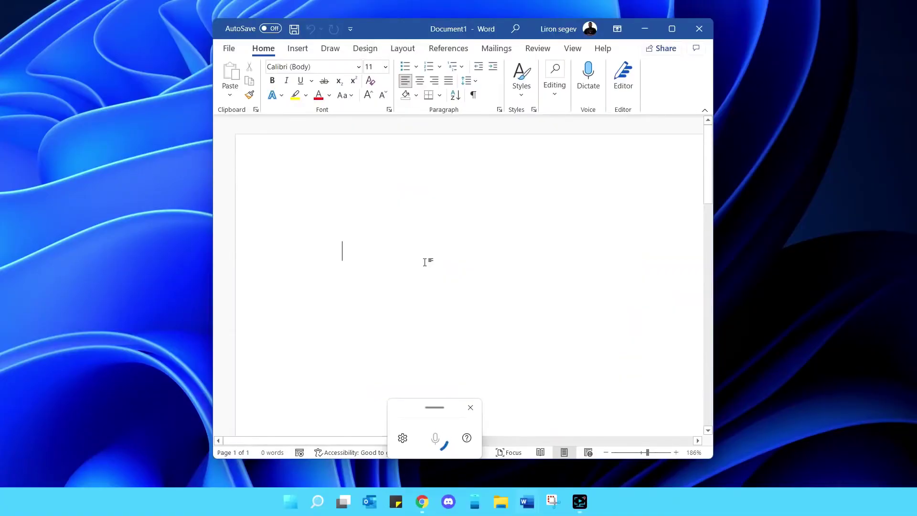
In Word, pause voice typing, switch its Auto punctuation off and on again, and move the voice typing box to the page's lower part
drag(409, 409, 437, 224)
click(460, 255)
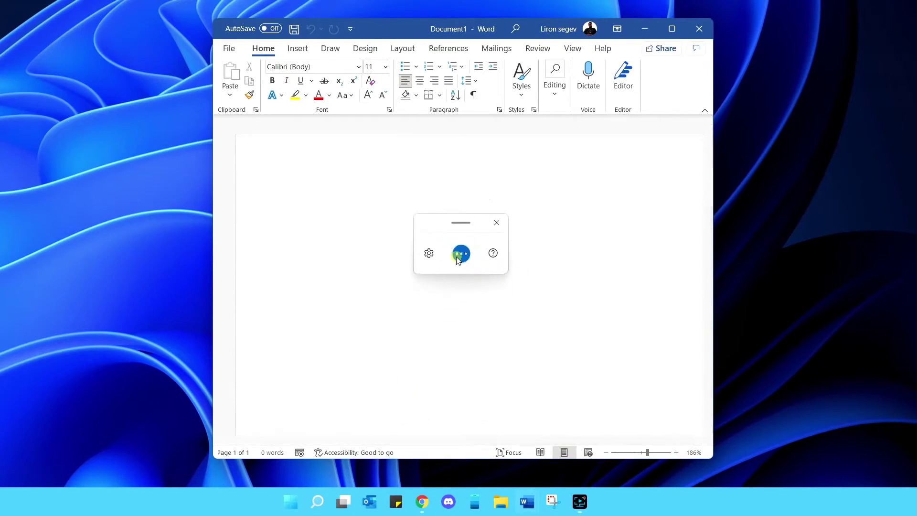
click(429, 254)
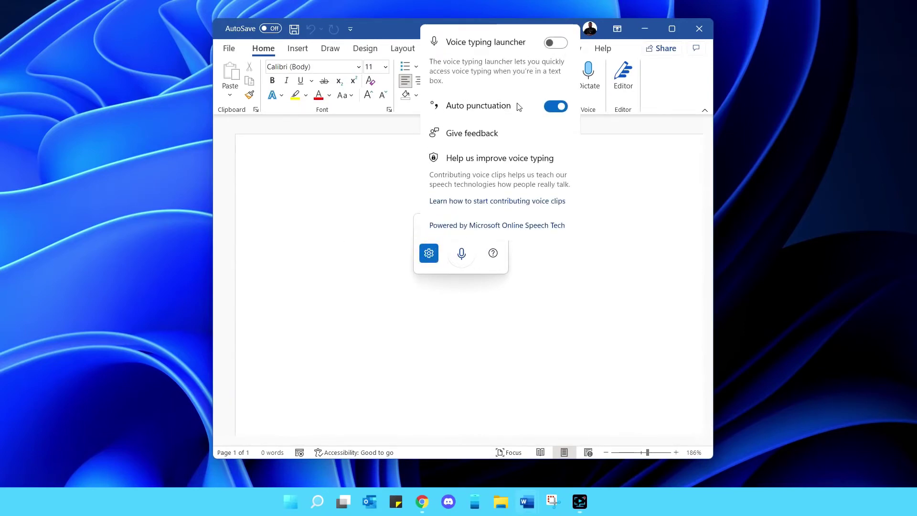
click(556, 109)
click(557, 108)
drag(463, 262, 454, 411)
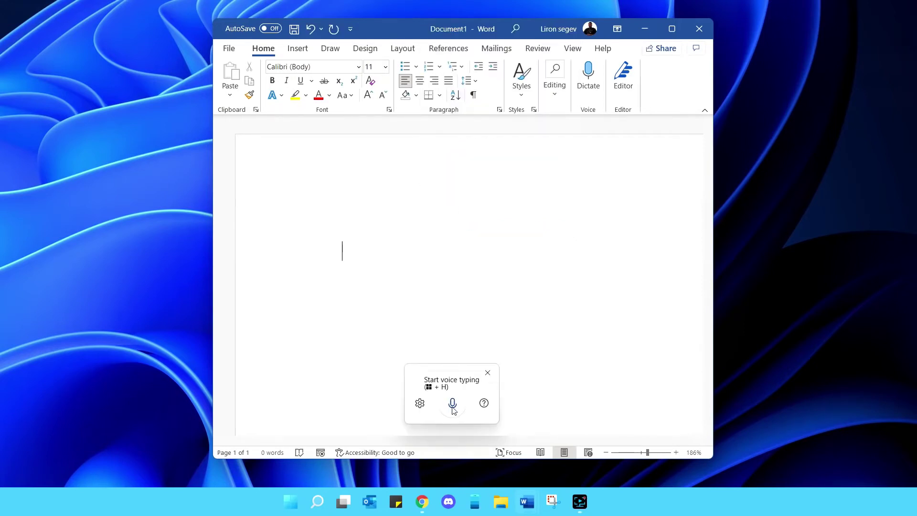
Dictate "I wonder if this is going to understand me at all." and, on a new line, "Excuse me, what is the time?", and stop voice typing
click(453, 407)
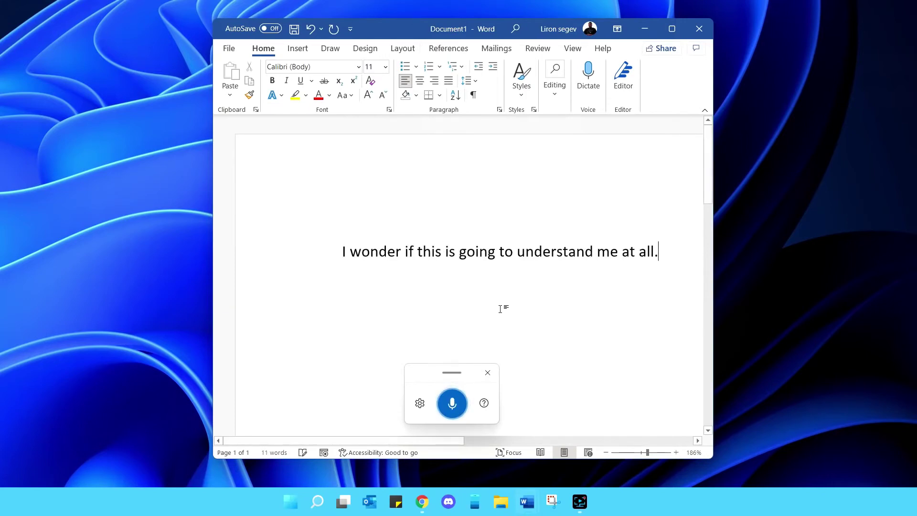
key(Return)
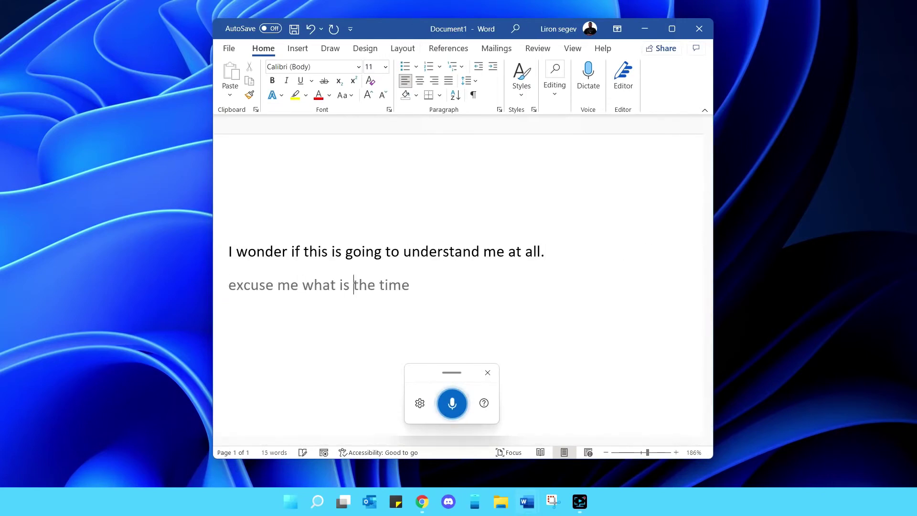
click(456, 409)
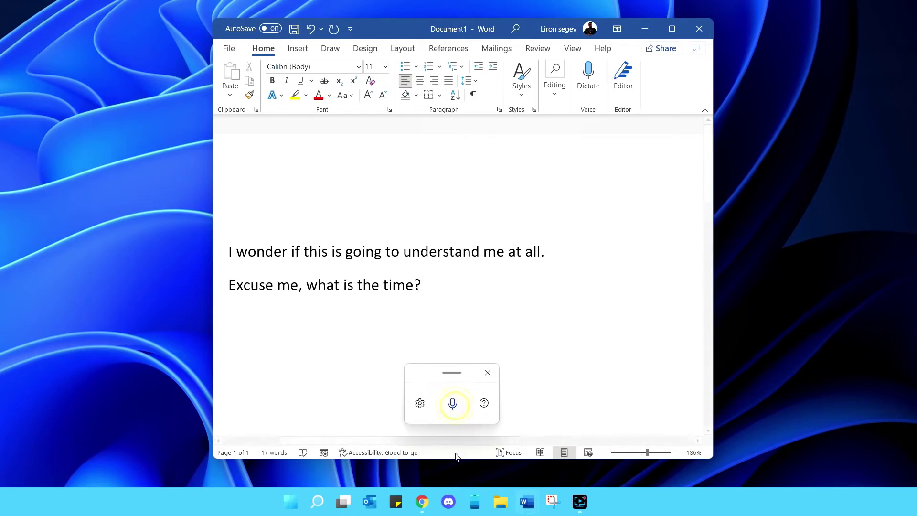
Check the question mark and the comma in the second dictated line by selecting each, and clear the selection
double_click(417, 288)
double_click(301, 288)
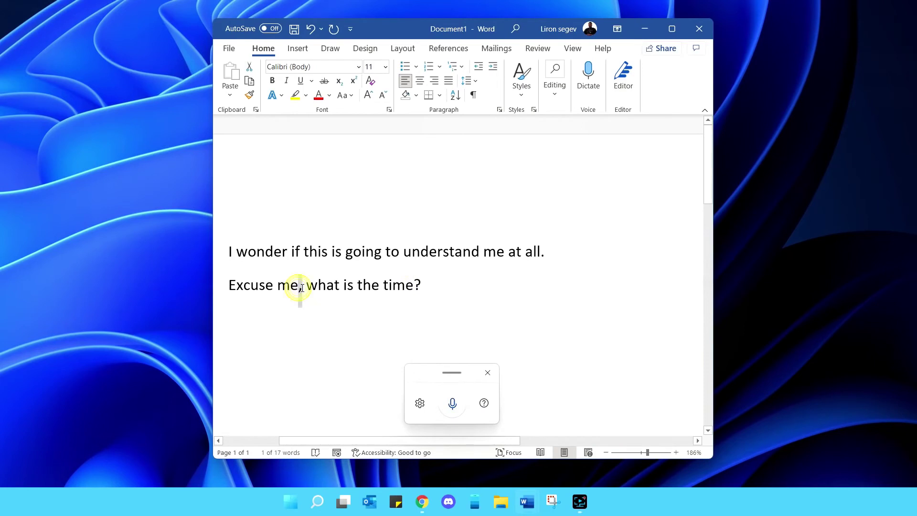
click(322, 326)
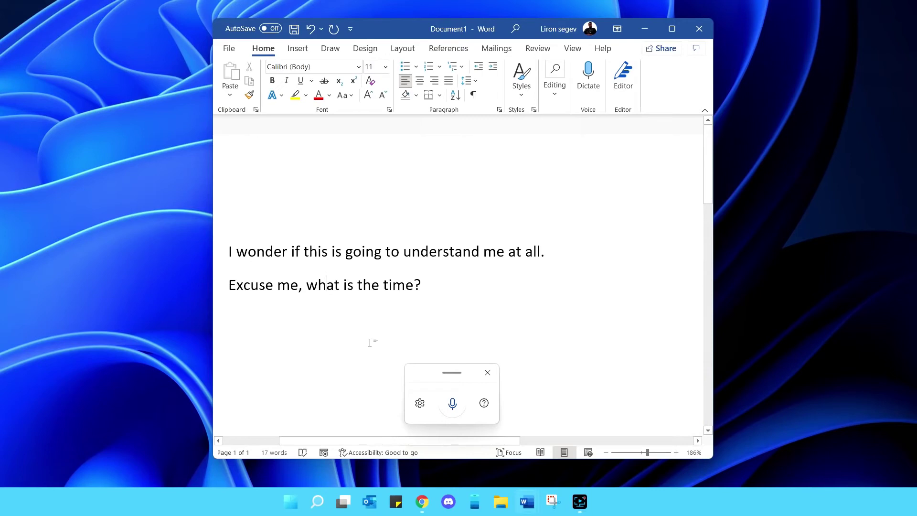
Open the Speech page under Time & language in Windows Settings
right_click(291, 501)
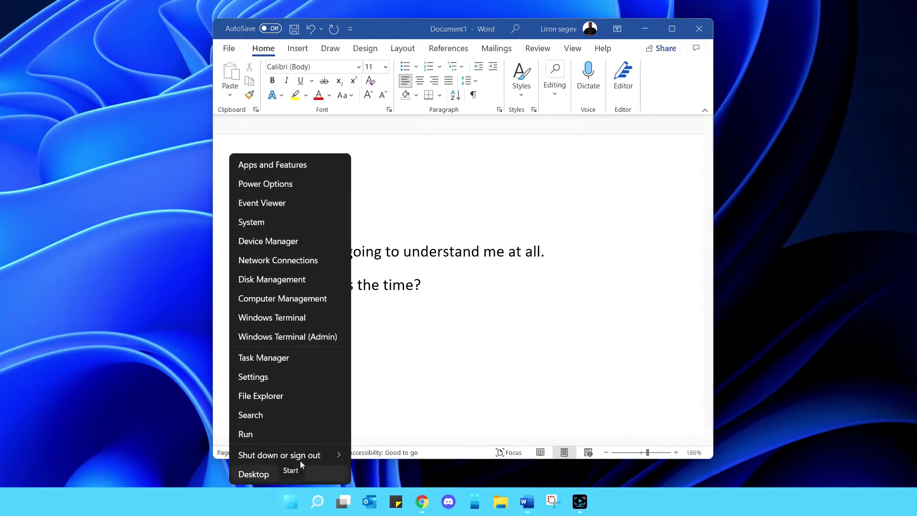
click(268, 377)
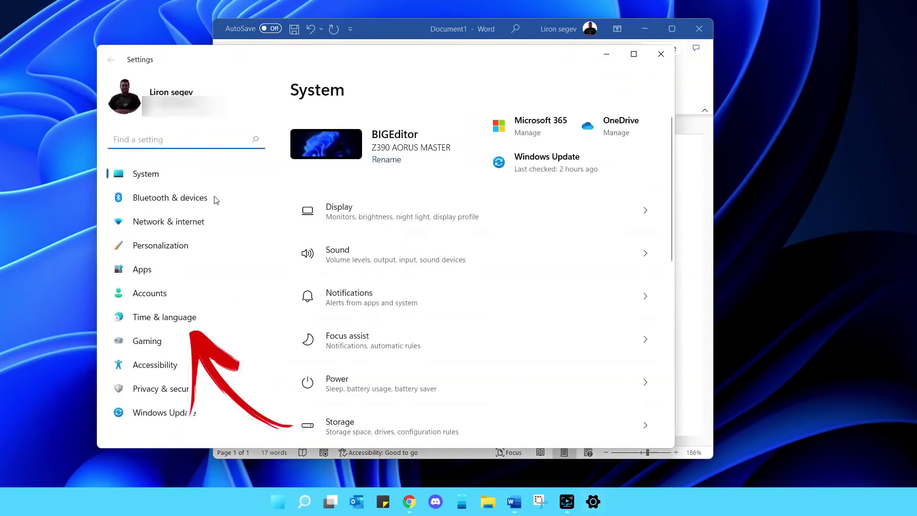
click(160, 317)
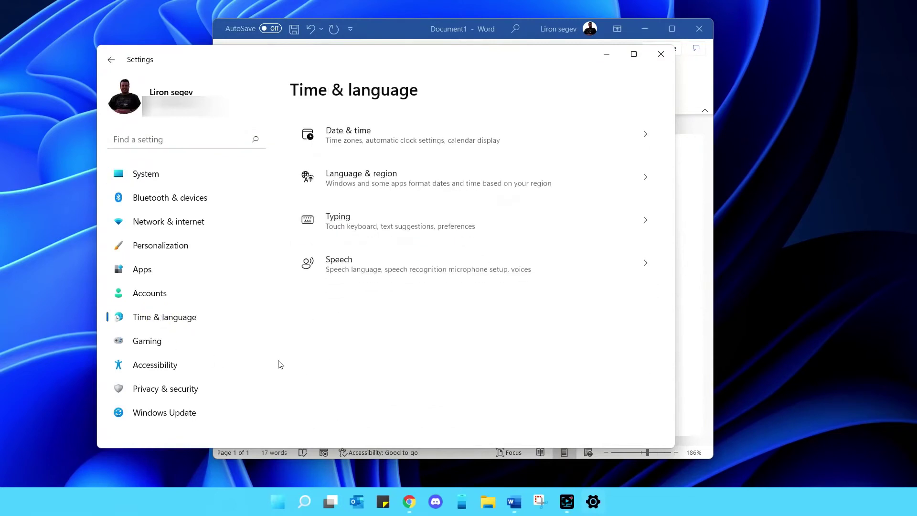
click(385, 273)
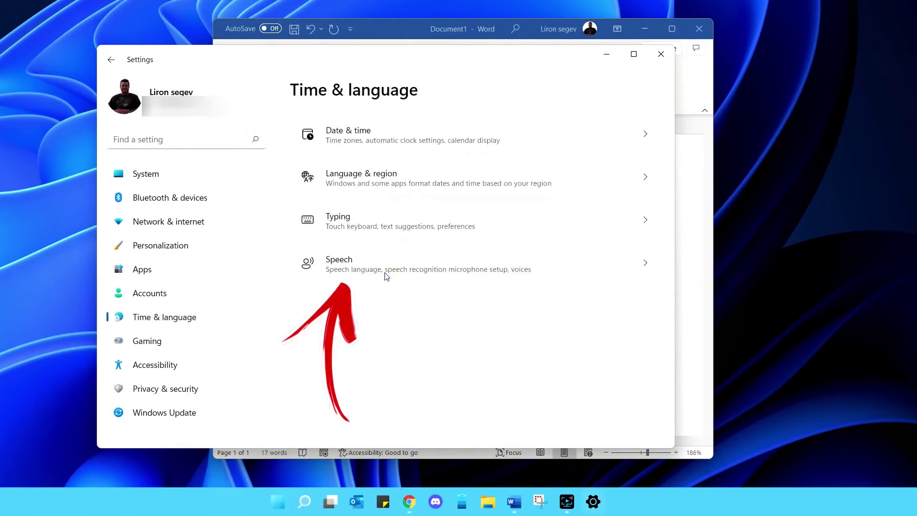